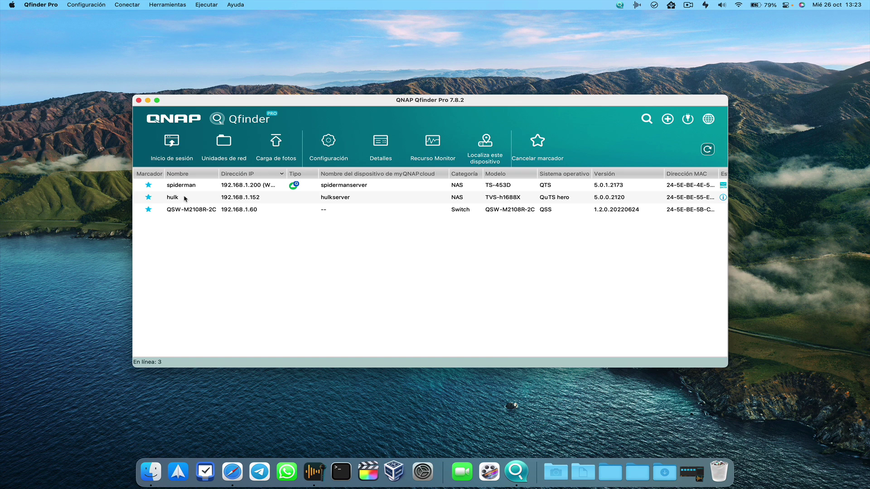
Open the hulk NAS's QuTS hero login page (192.168.1.152:5014) from Qfinder Pro.
double_click(180, 198)
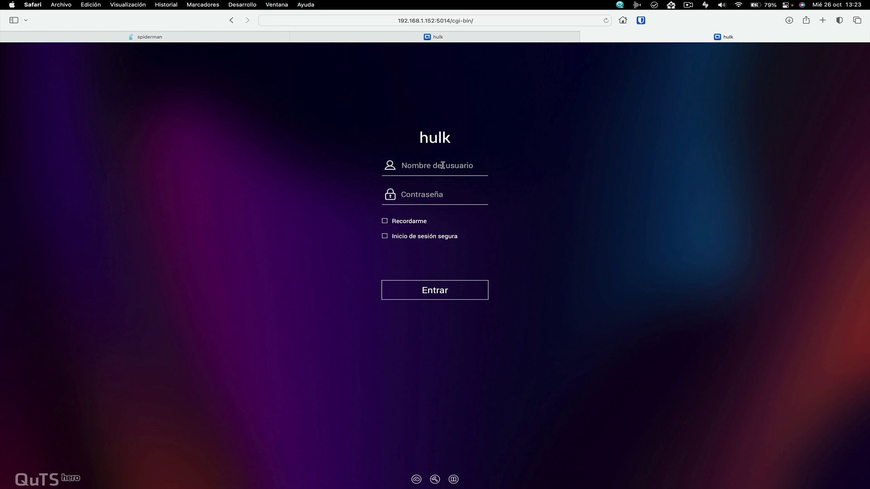
Sign in as admin, view the DockerVolumes share in File Station, then minimize File Station.
type("ad")
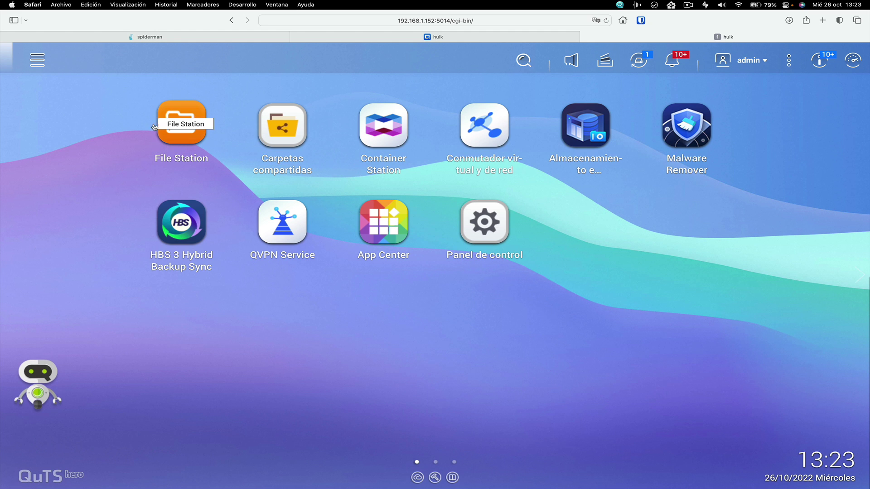
left_click(181, 122)
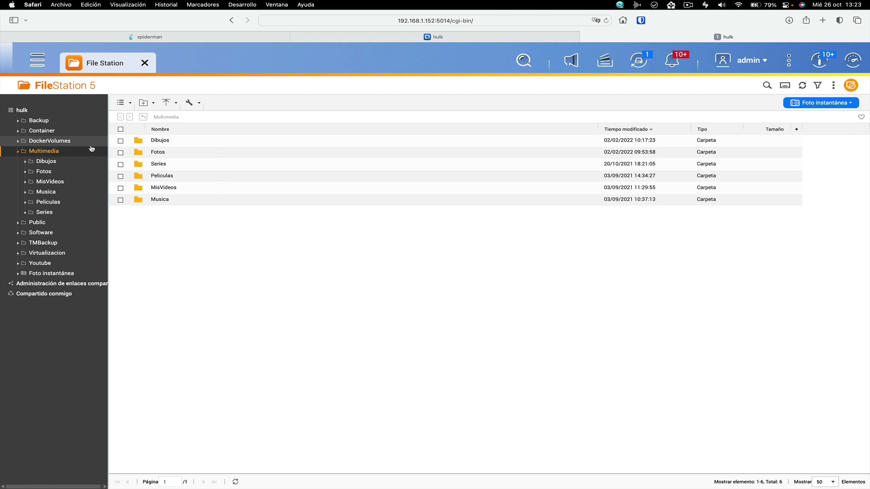
mouse_move(57, 144)
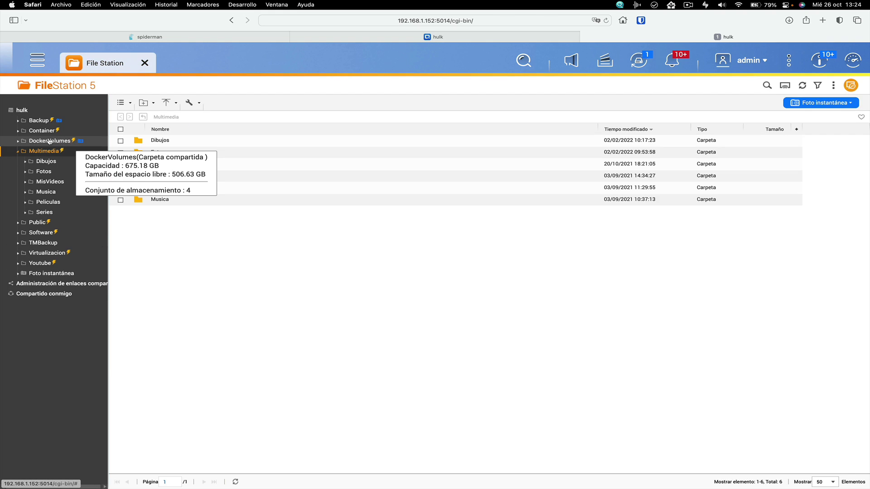
left_click(52, 141)
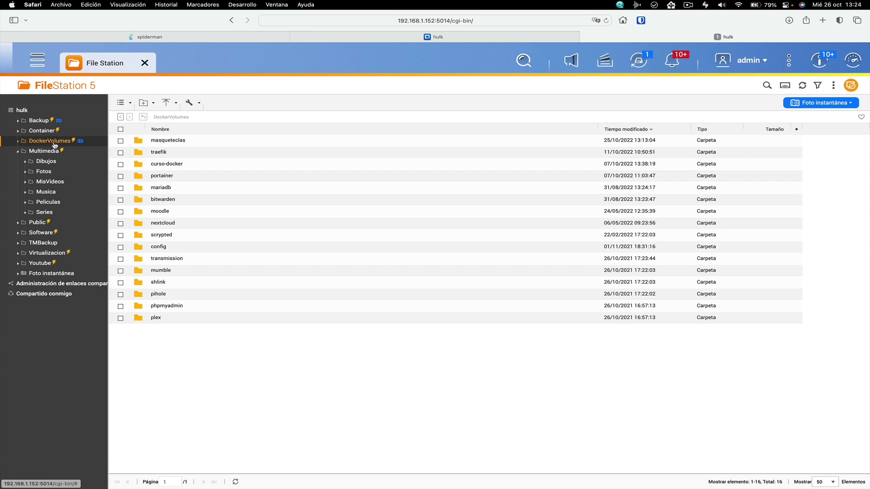
mouse_move(50, 145)
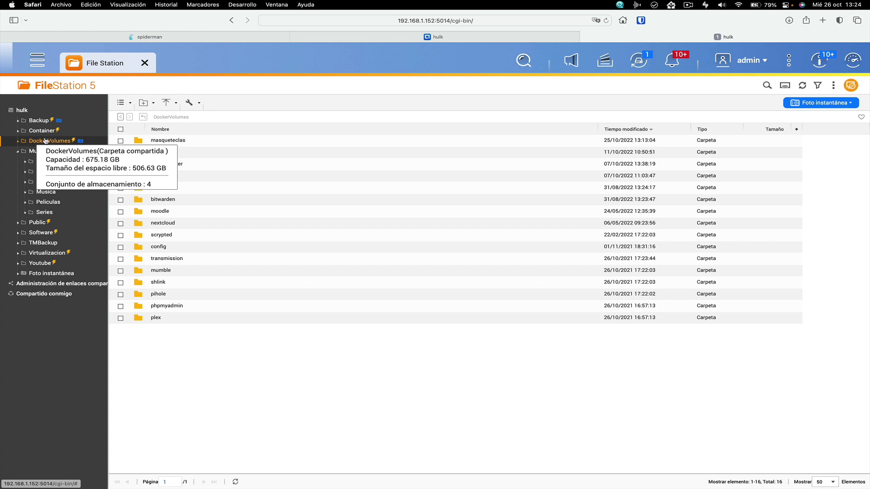
left_click(124, 63)
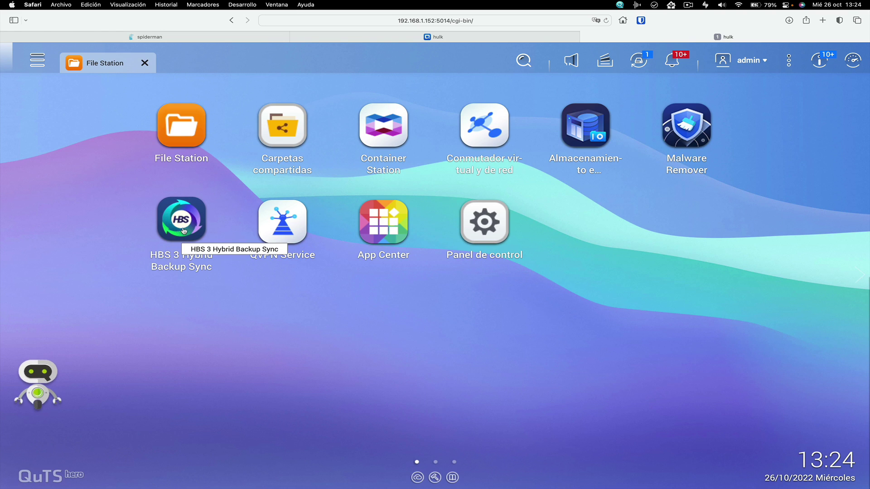
Launch HBS 3 and start a Trabajo de sincronización en una dirección from Sincronizar.
left_click(164, 228)
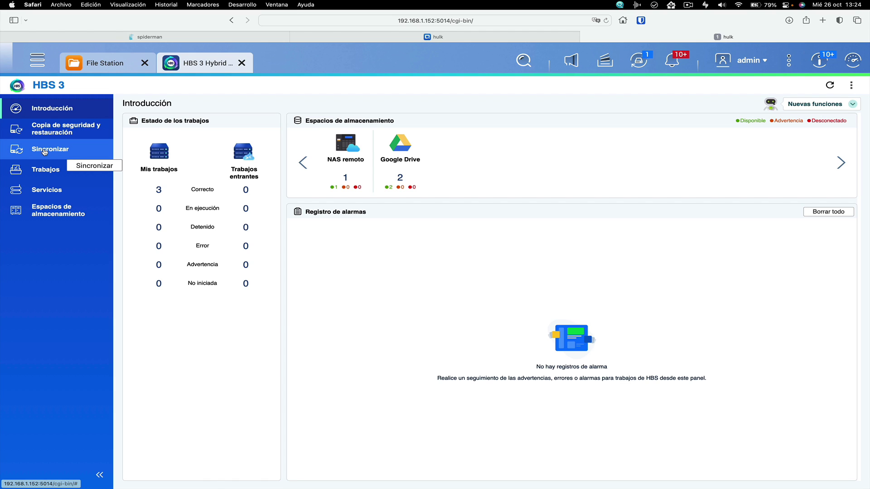
left_click(45, 152)
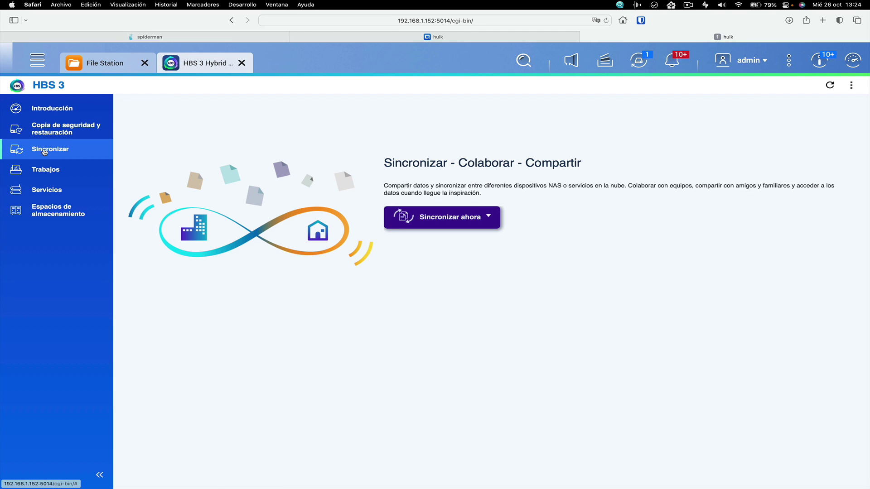
left_click(491, 218)
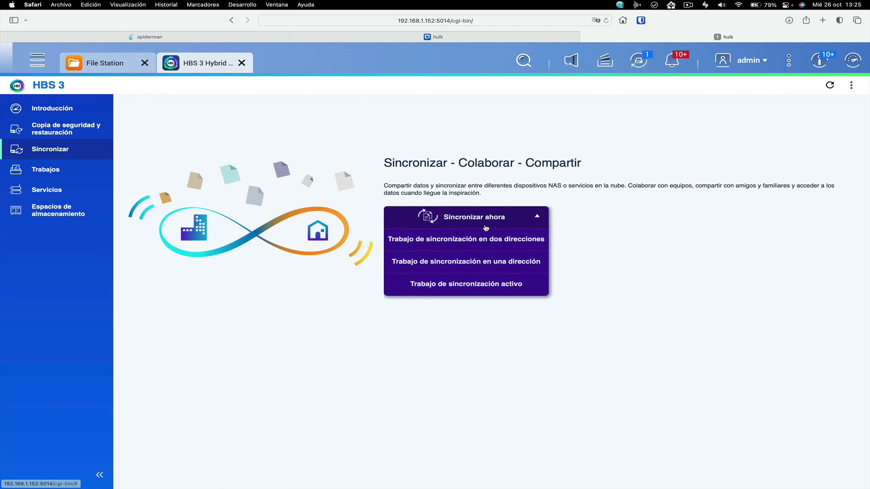
left_click(434, 262)
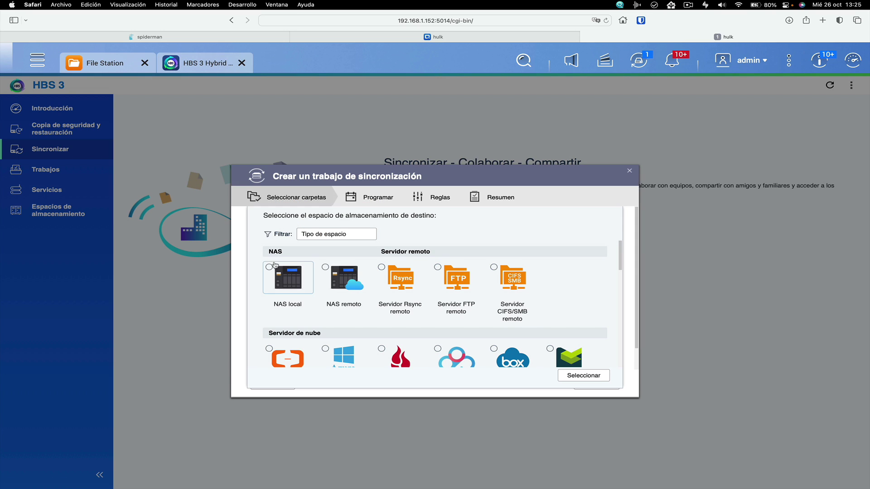
Choose NAS remoto and select the existing NAS Spiderman account, abandoning the new-account form.
left_click(332, 273)
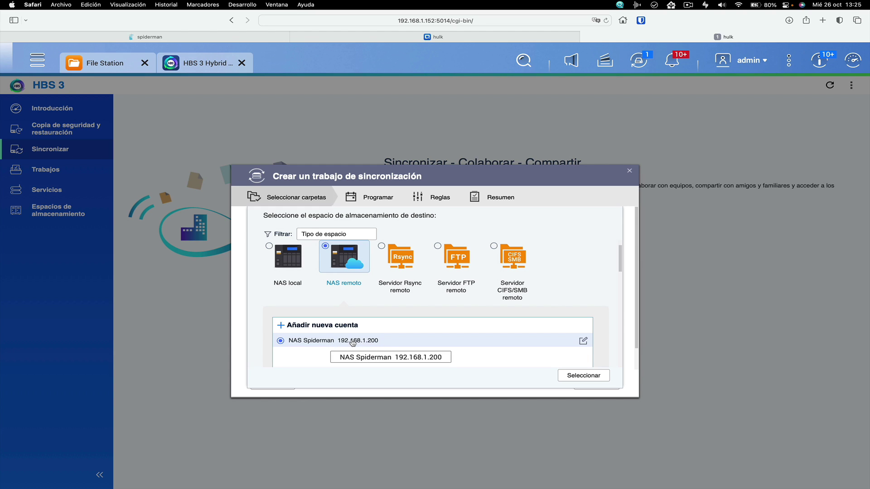
left_click(317, 326)
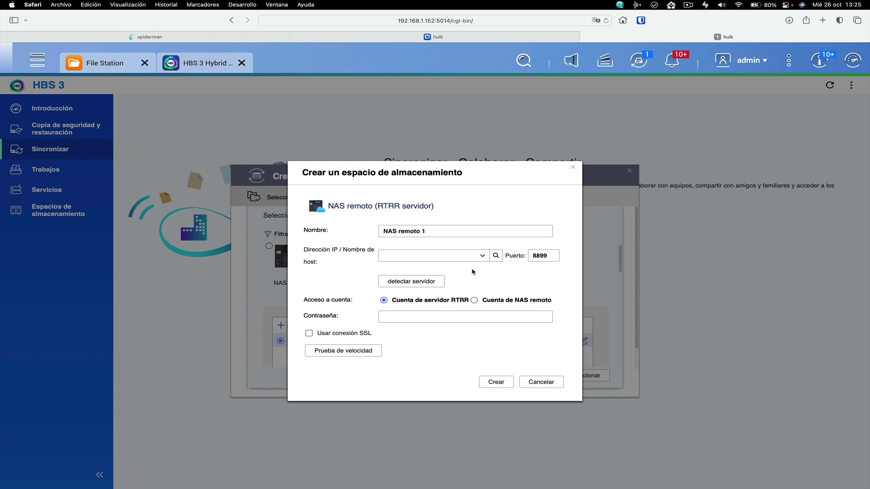
left_click(431, 233)
left_click(418, 255)
left_click(542, 384)
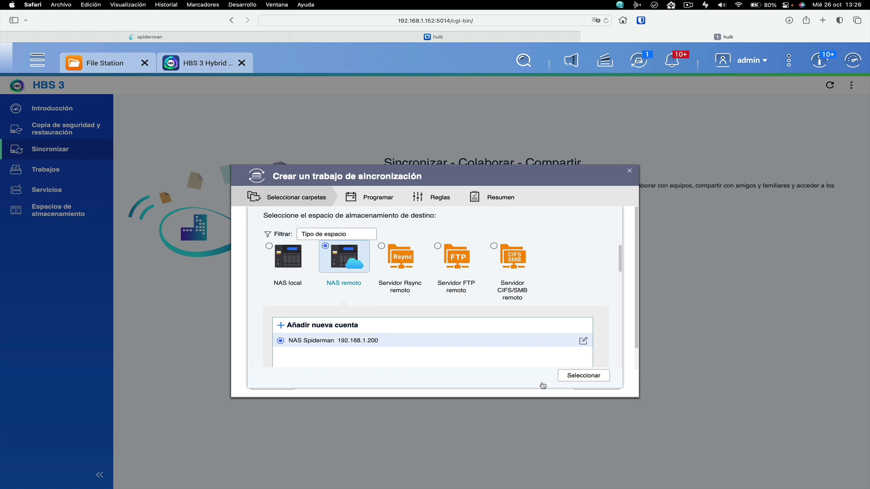
left_click(584, 376)
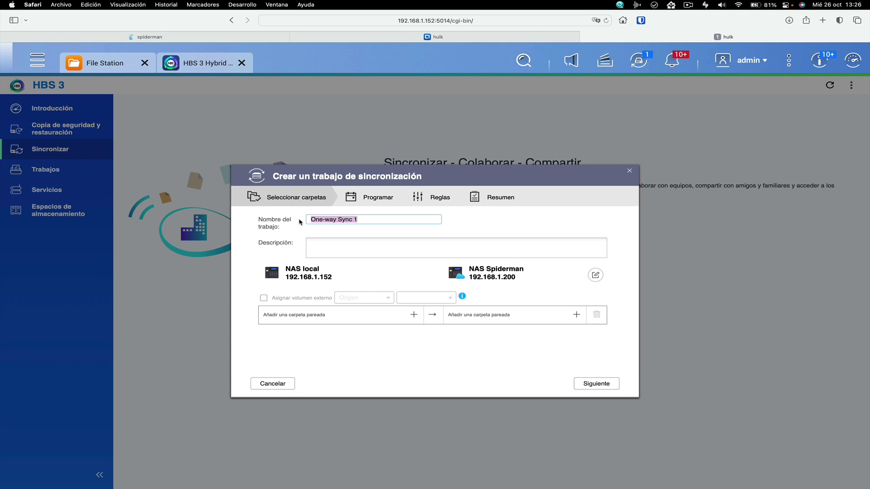
Name the job 'Espejo Docker Persistencia' with description 'Contiene la persistencia de datos de contenedores Docker'.
type("Espejo Docker Persistencia")
key("Tab")
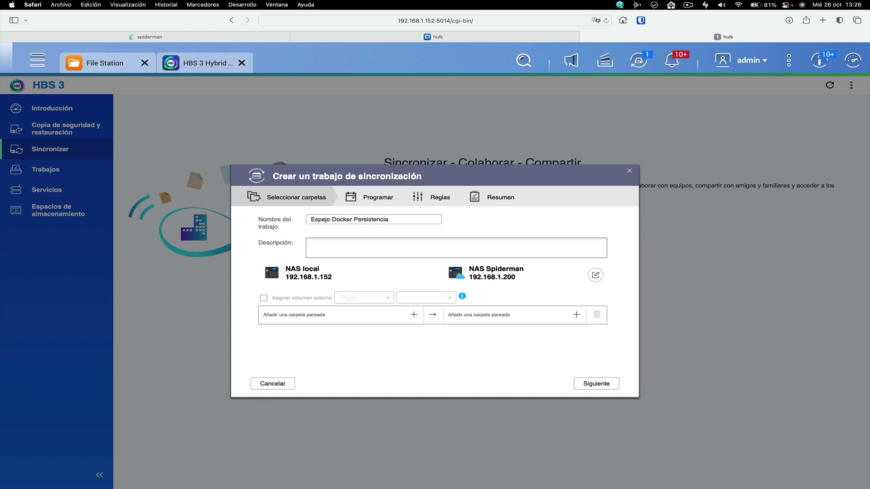
type("Contiene la persistencia de datos de contenedores Docker")
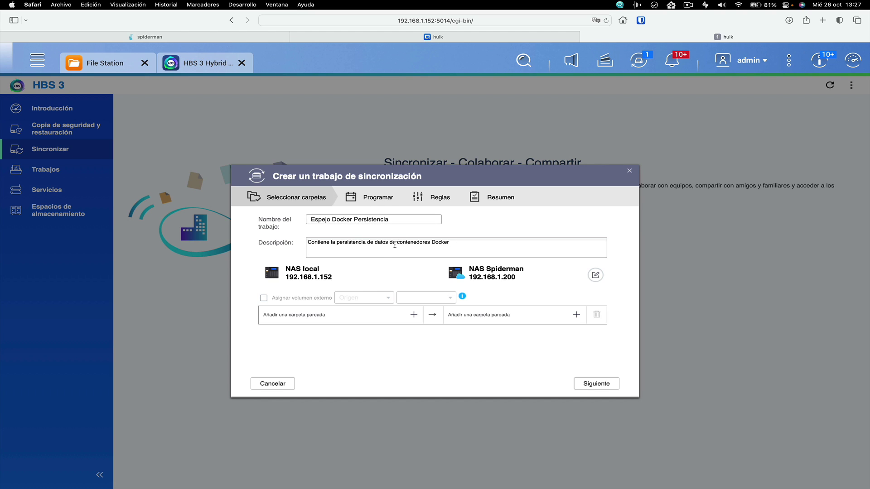
Select the local DockerVolumes folder as the sync source.
left_click(414, 315)
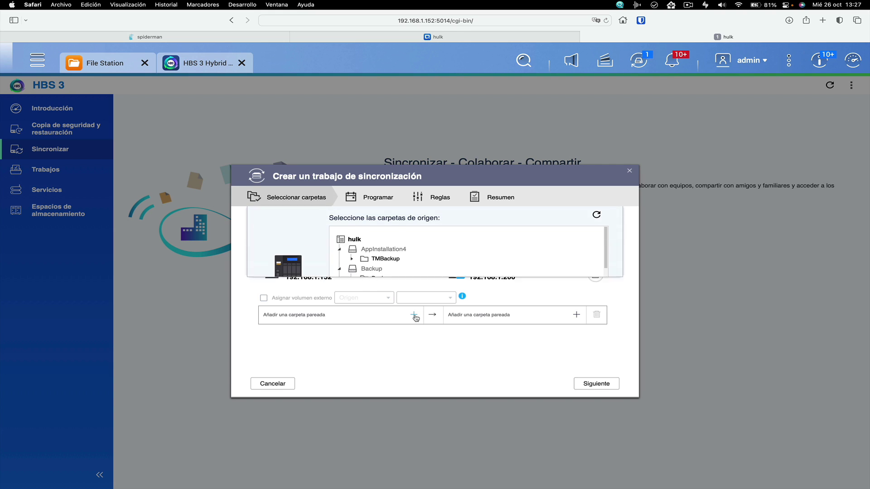
scroll(376, 290, "down", 3)
left_click(375, 291)
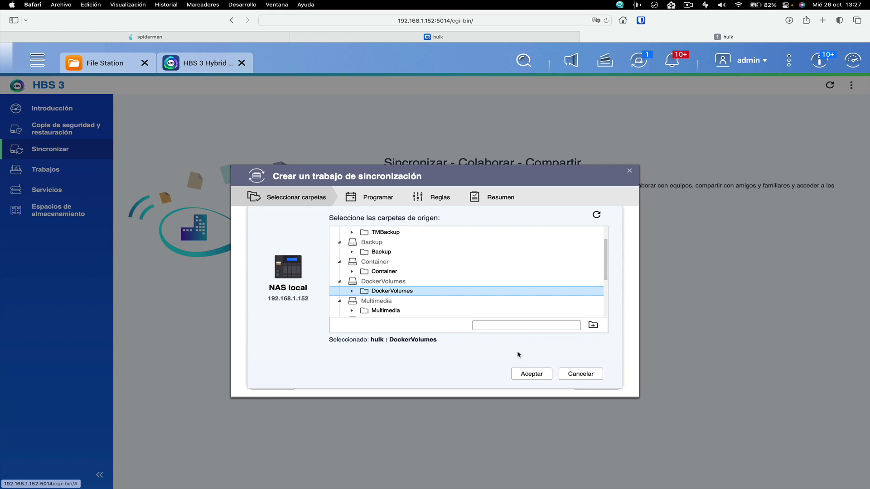
left_click(523, 373)
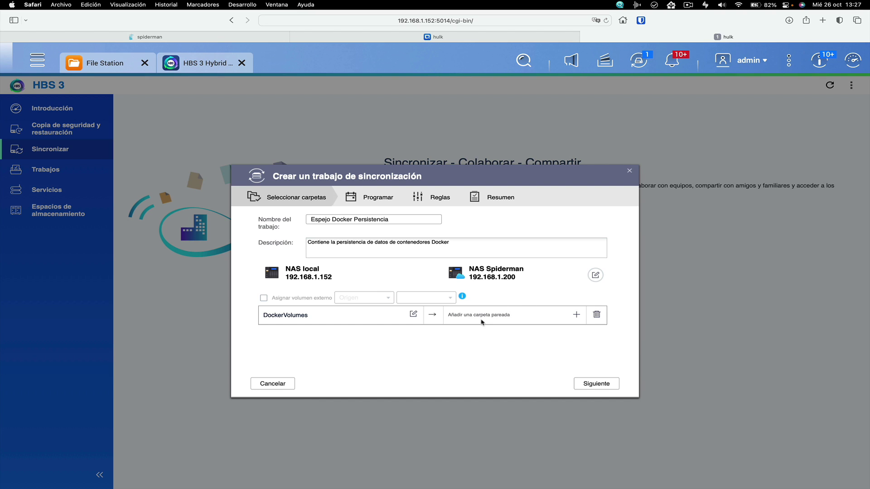
Pair it with /DockerVolumes on NAS Spiderman and continue to the schedule step.
left_click(577, 315)
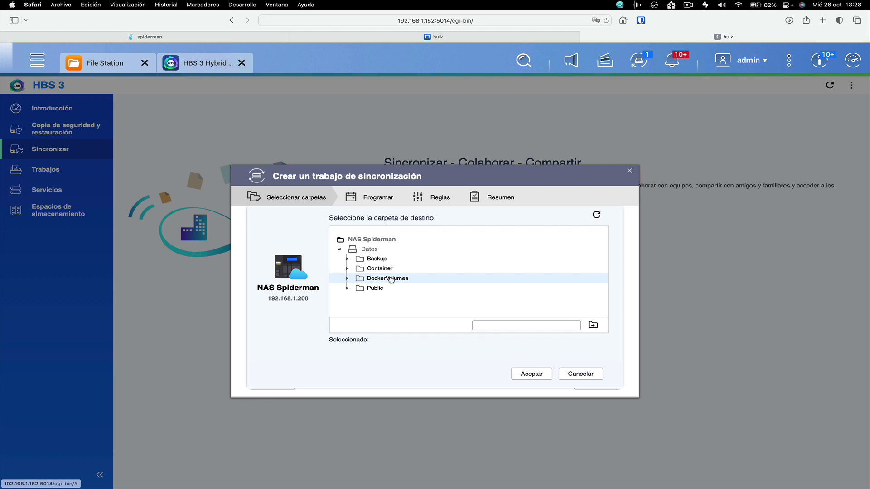
left_click(385, 279)
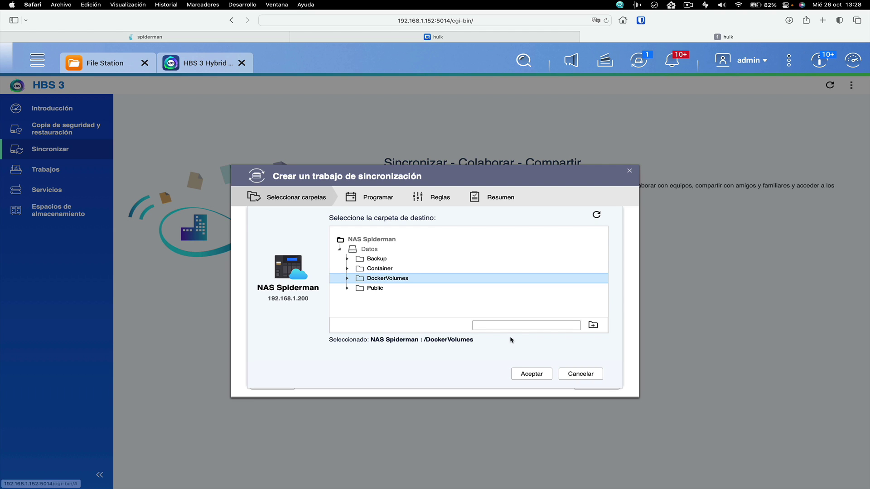
left_click(531, 374)
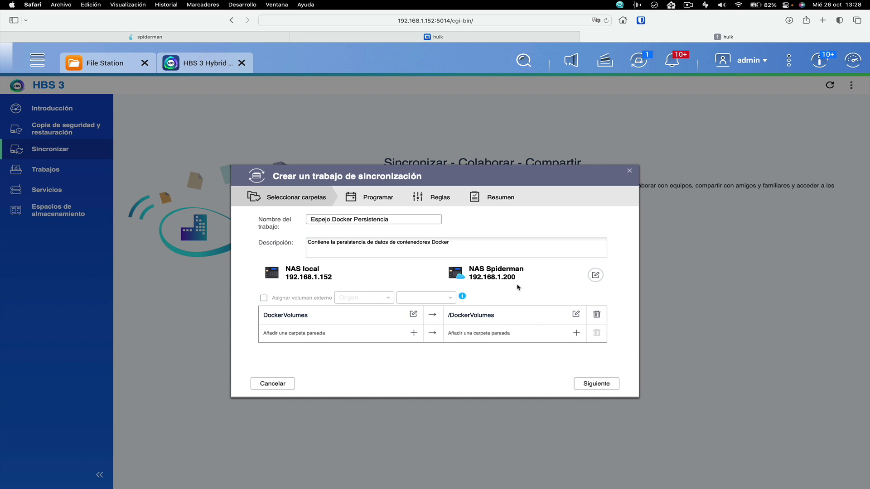
left_click(598, 385)
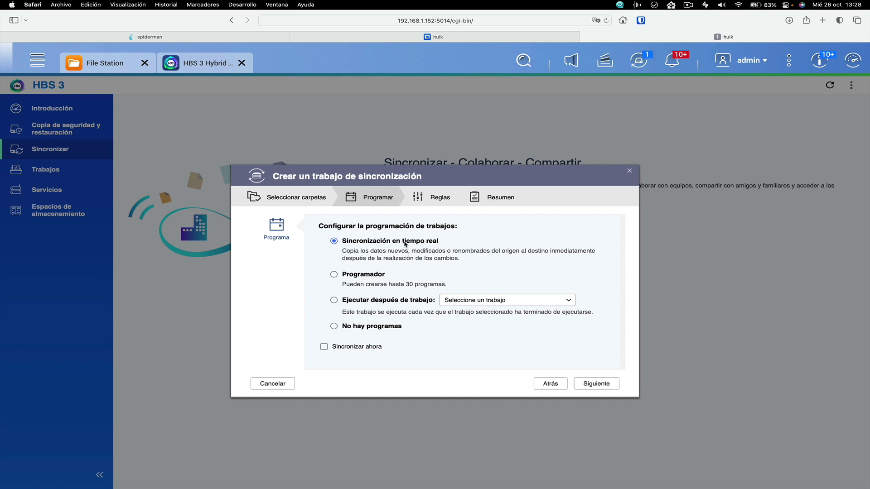
Keep Sincronización en tiempo real, review the Métodos filters and Políticas, then view Opciones.
left_click(596, 383)
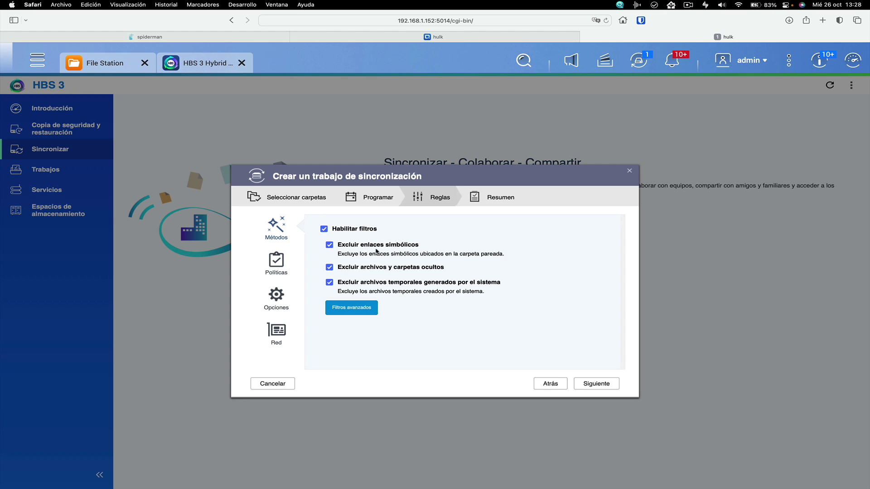
scroll(381, 252, "down", 5)
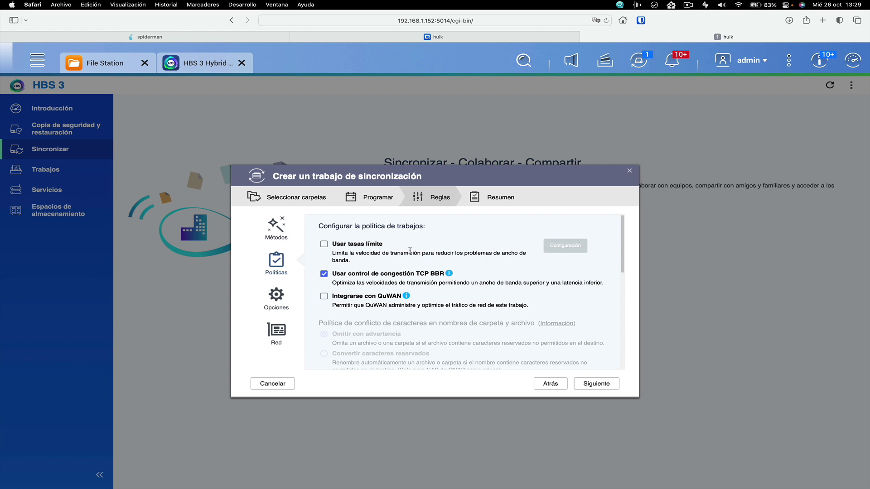
left_click(277, 297)
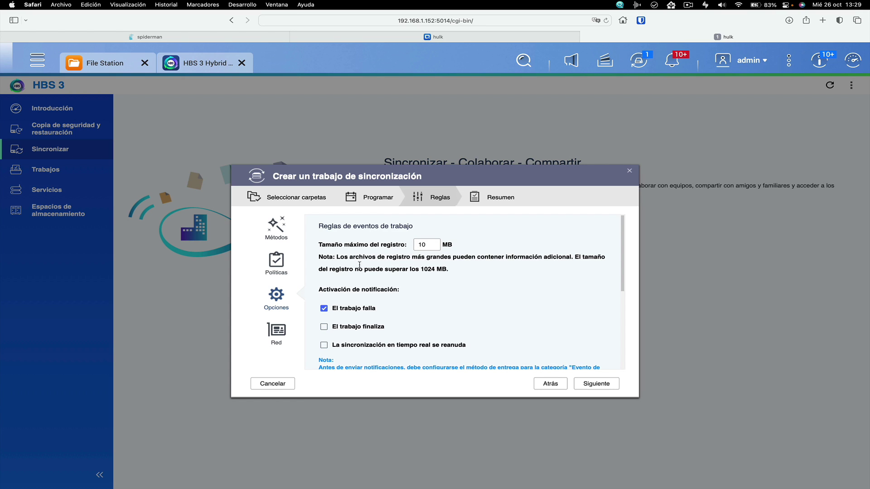
Review log and notification options, keep the Automático (Optimizado) network interface, and reach Resumen.
scroll(367, 277, "down", 2)
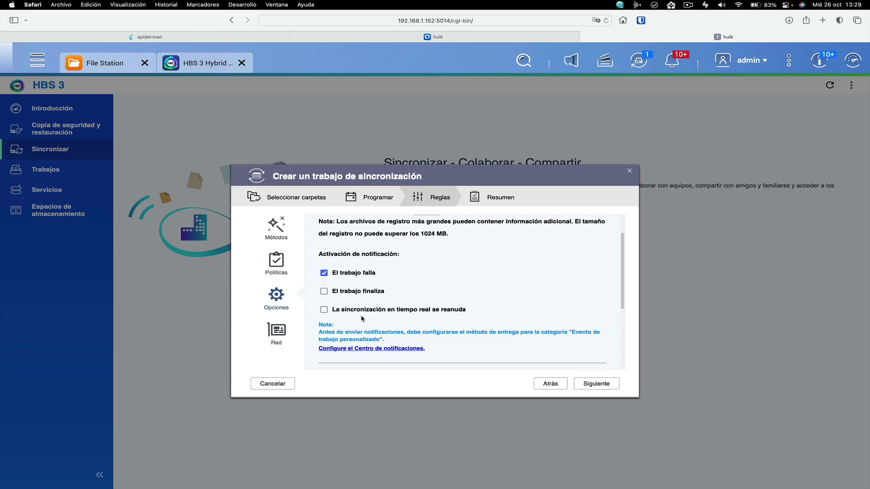
left_click(280, 334)
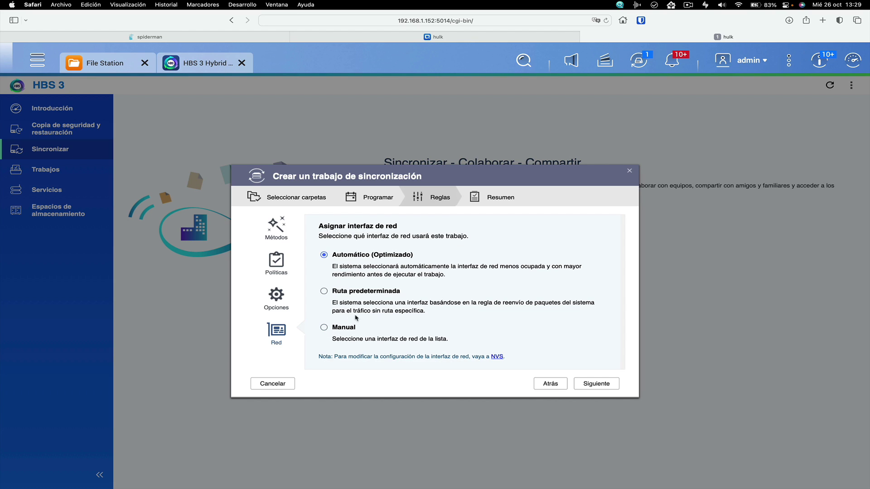
left_click(597, 385)
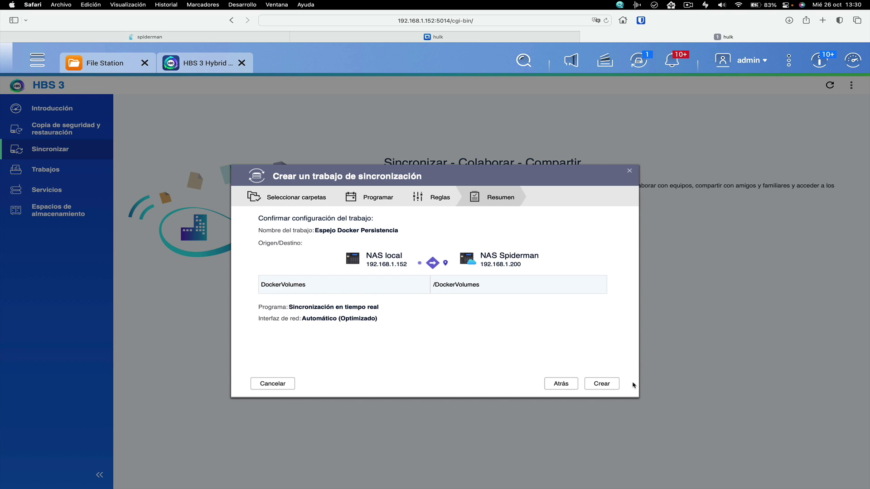
Create the Espejo Docker Persistencia job and run it immediately with Sincronizar ahora.
left_click(601, 384)
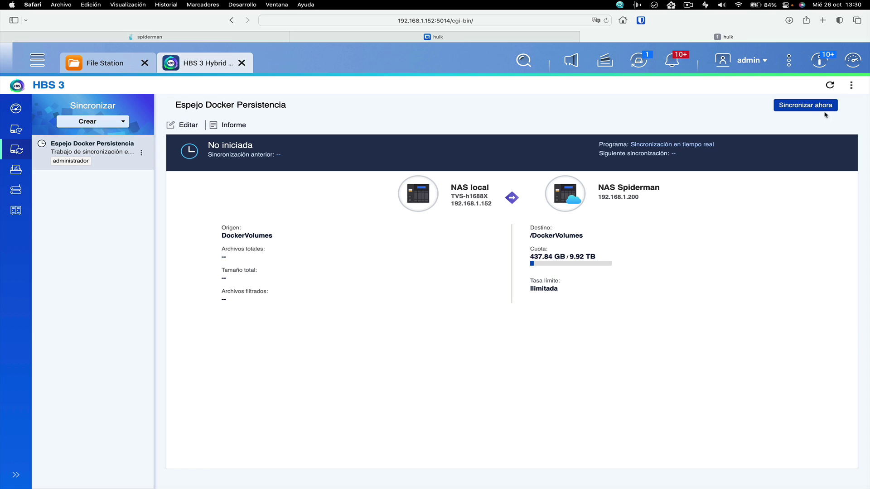
left_click(802, 108)
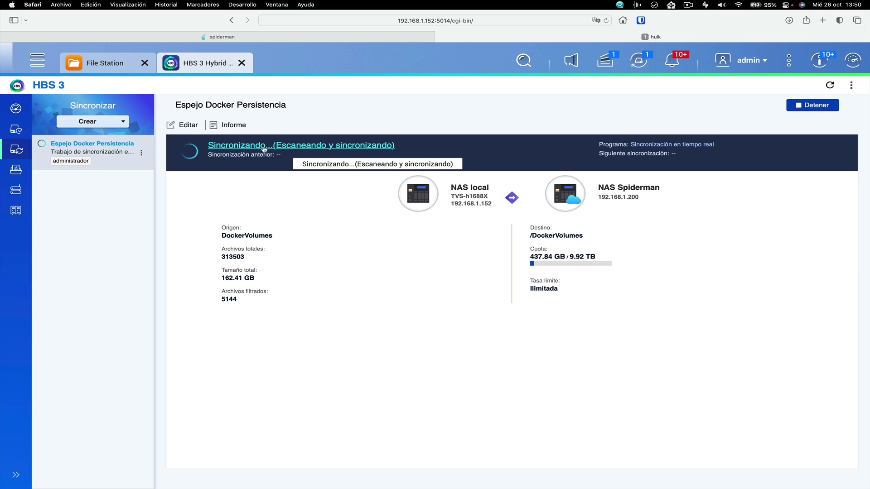
Open the running job's execution status and check what counts as Archivos filtrados.
left_click(296, 149)
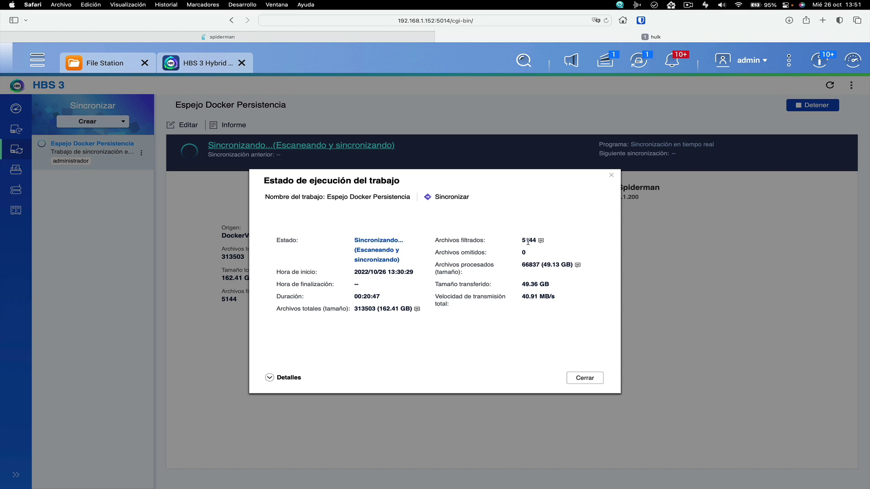
left_click(540, 240)
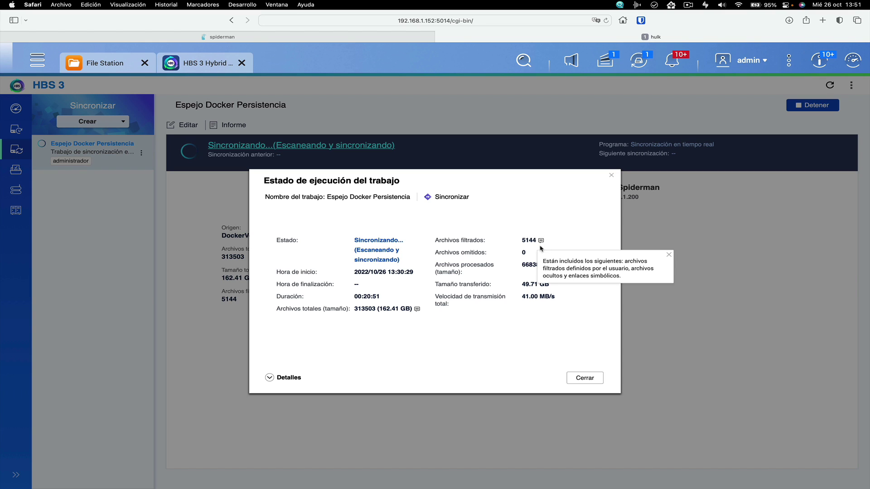
Follow the mirror job's per-file upload details until it reports Correcto, then move to the spiderman tab.
left_click(542, 230)
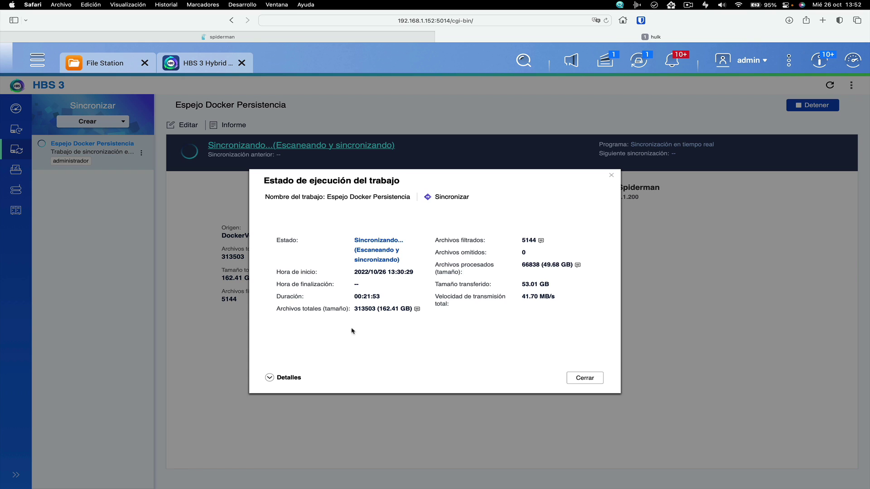
left_click(270, 378)
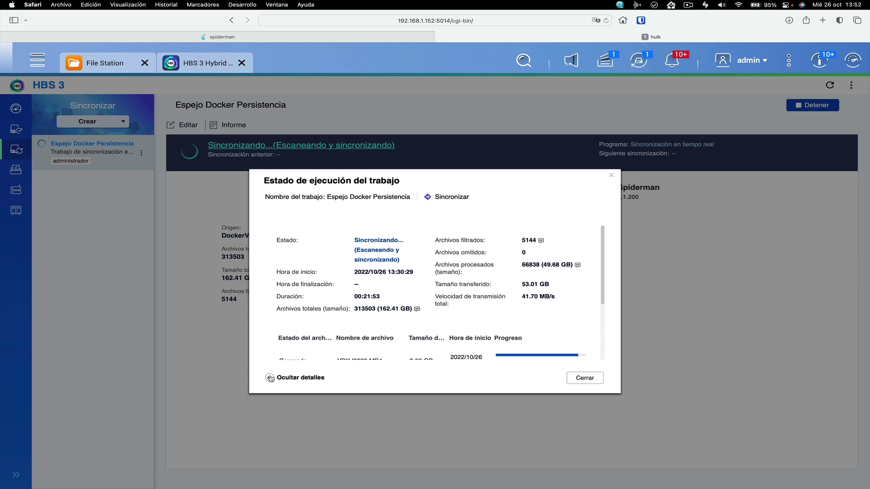
scroll(376, 336, "down", 3)
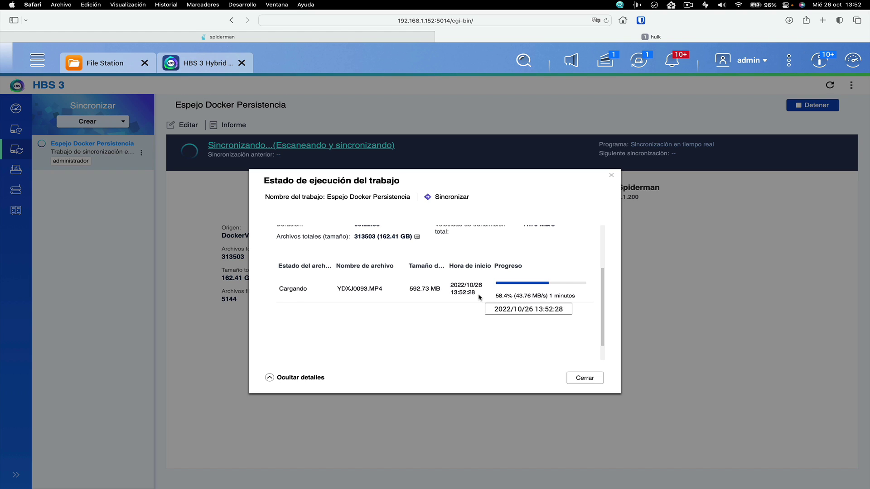
scroll(506, 293, "up", 1)
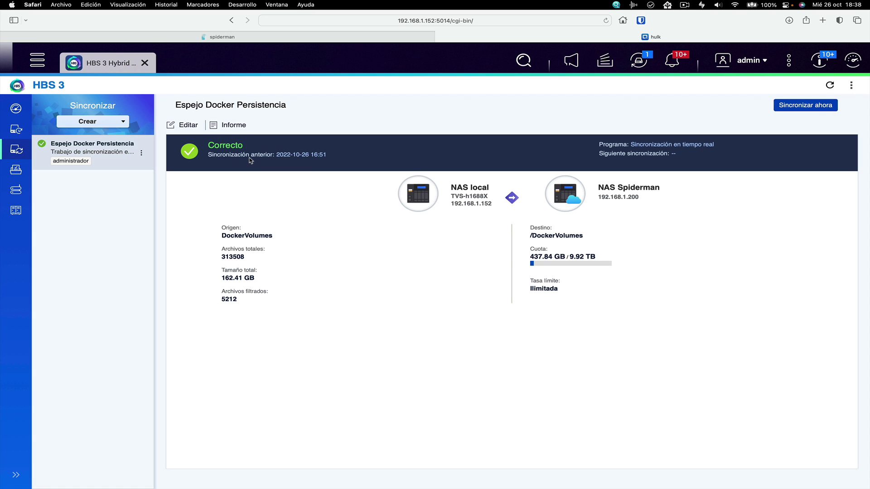
left_click(236, 38)
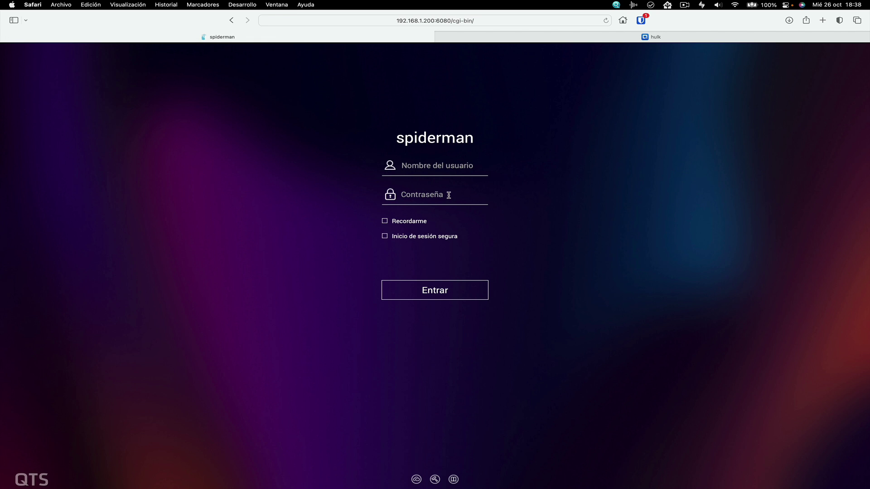
Log in to spiderman, view its mirrored DockerVolumes in File Station, then return to hulk's DockerVolumes.
type("admi")
key("Return")
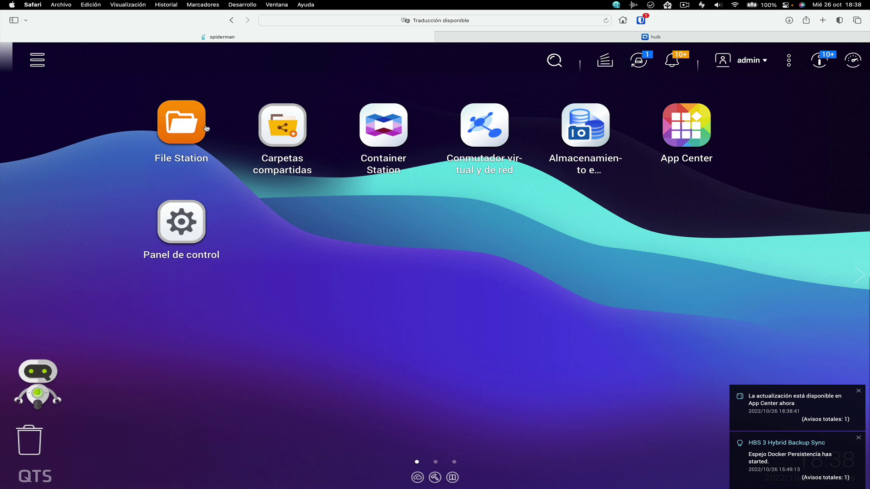
left_click(165, 114)
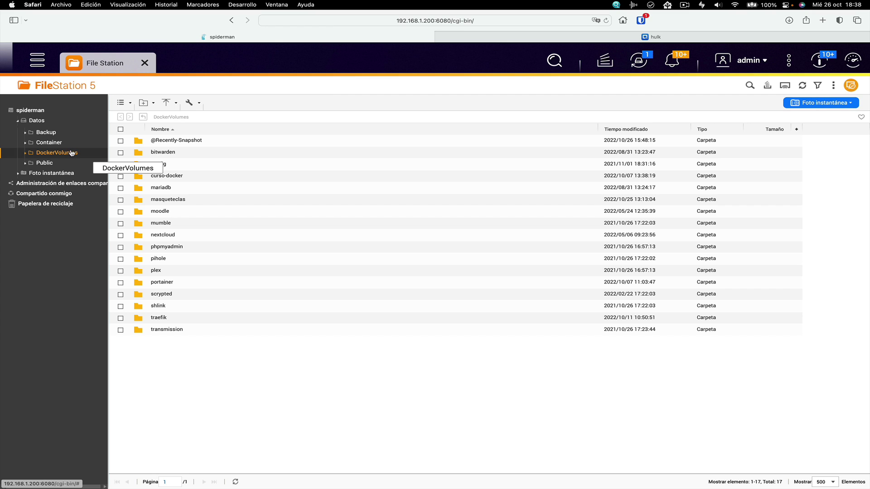
key("ctrl+Tab")
left_click(181, 126)
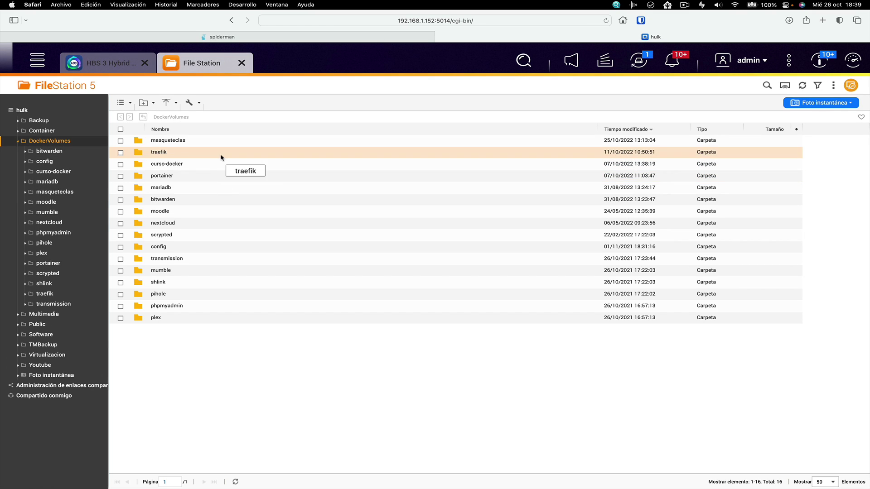
Create a folder named SYNC in hulk's DockerVolumes and watch HBS 3 start syncing again.
right_click(220, 365)
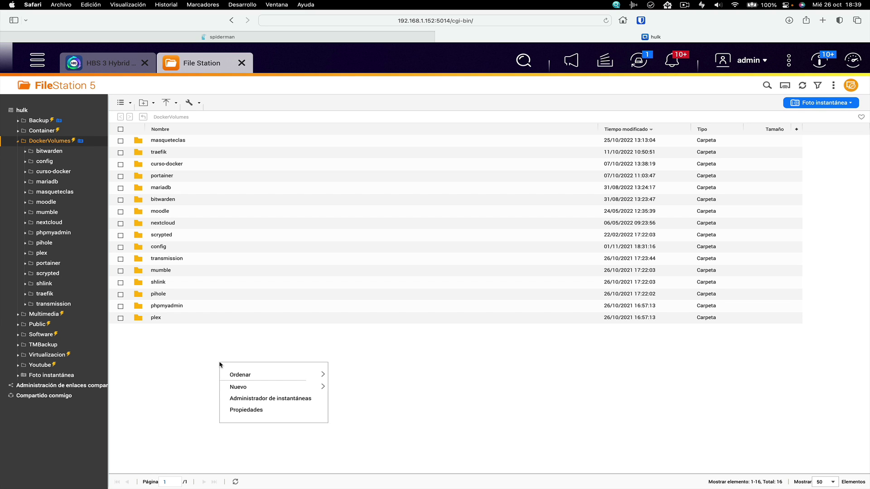
mouse_move(308, 386)
left_click(362, 400)
type("SYNC")
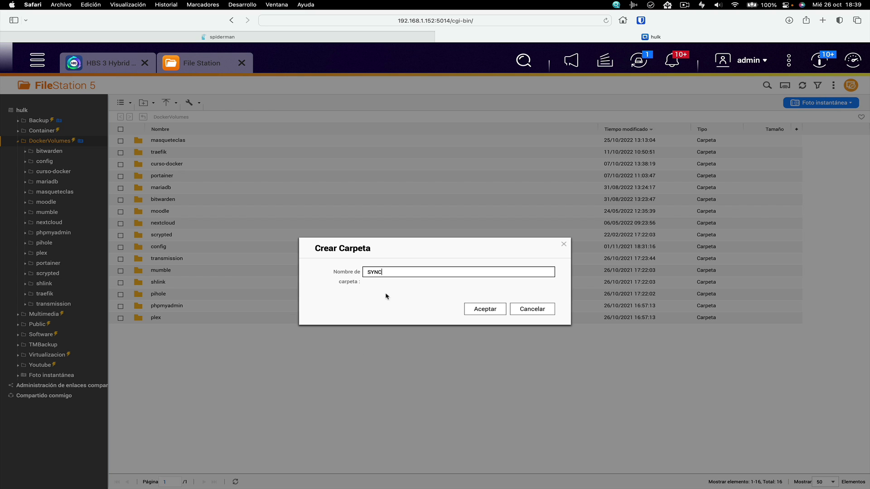
left_click(482, 311)
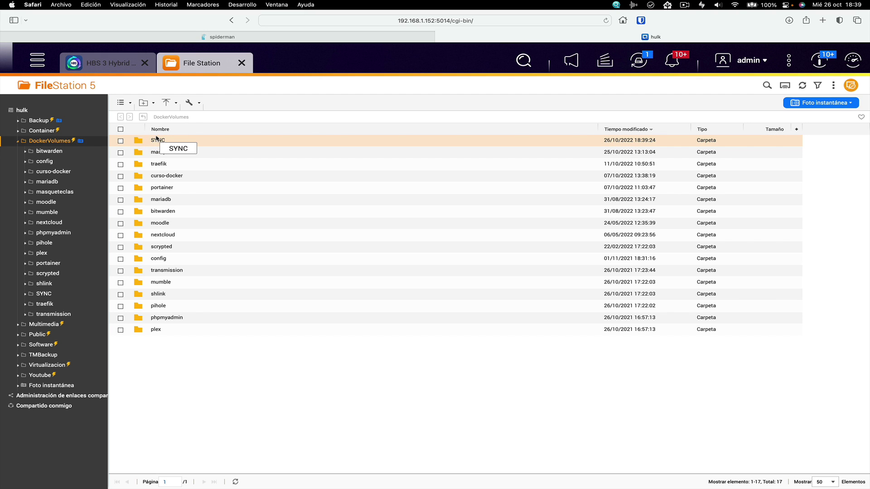
left_click(113, 63)
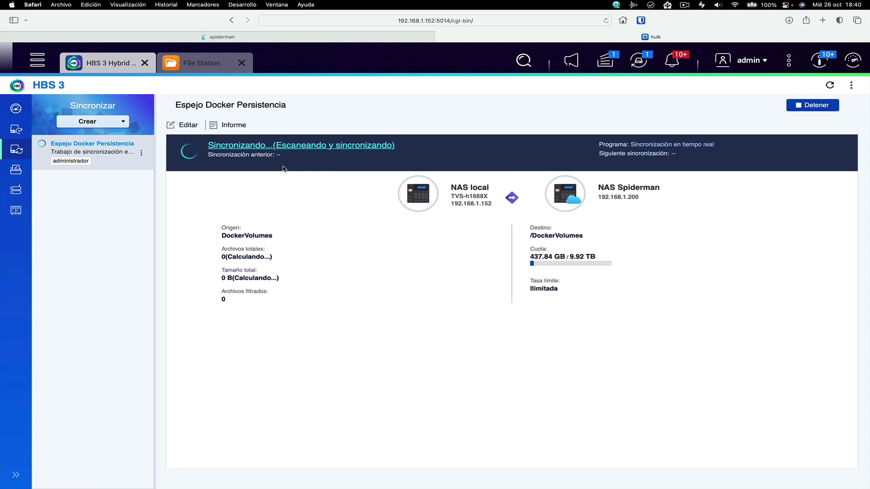